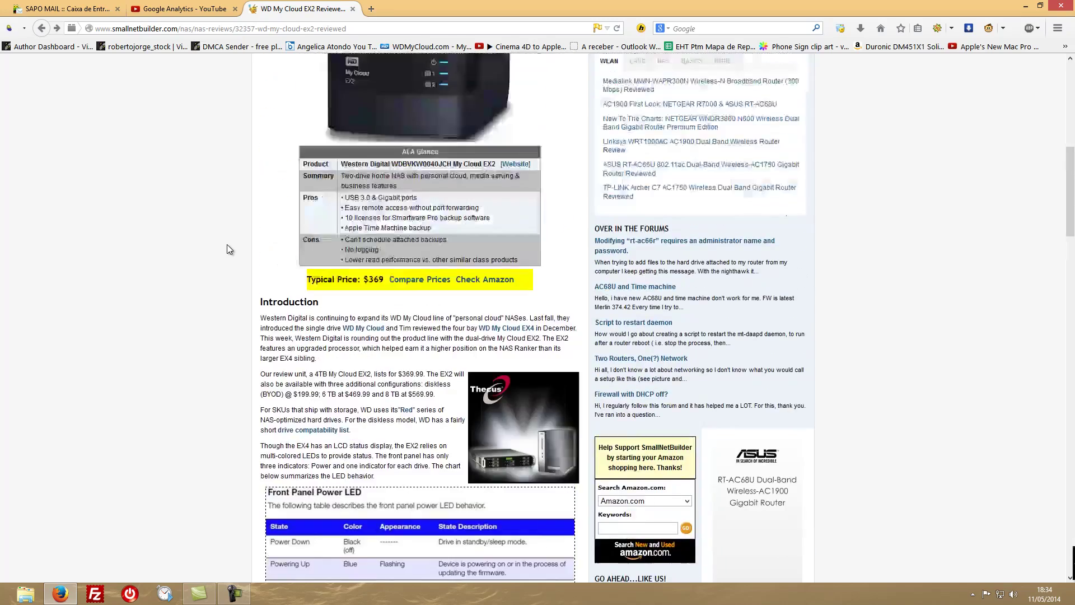
Scroll the SmallNetBuilder review to the Front Panel Power LED and HDD LED tables.
scroll(227, 246, "up", 10)
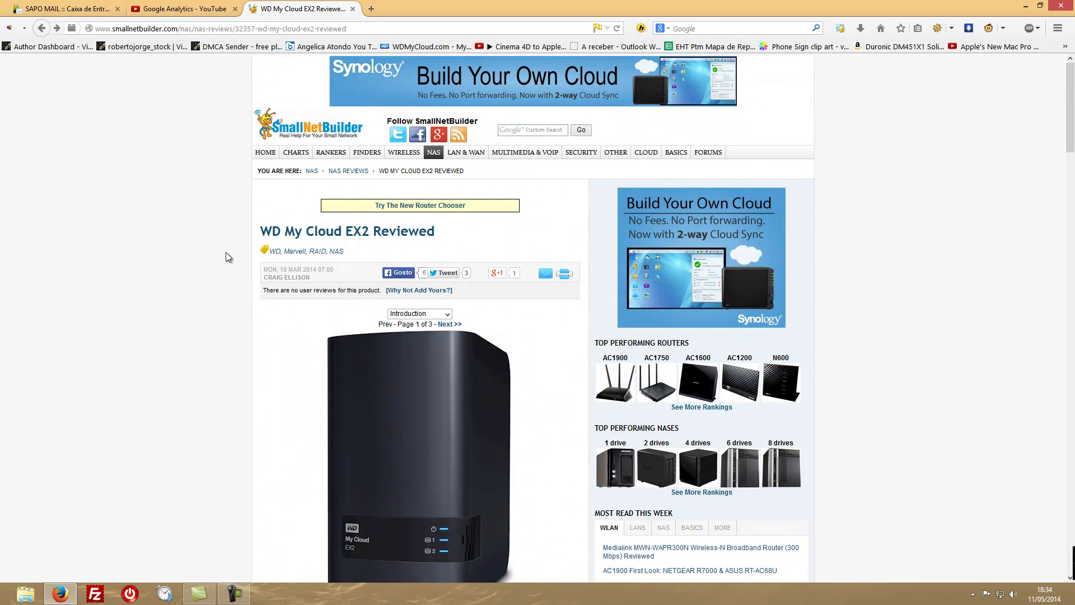
scroll(227, 253, "down", 12)
scroll(226, 253, "up", 3)
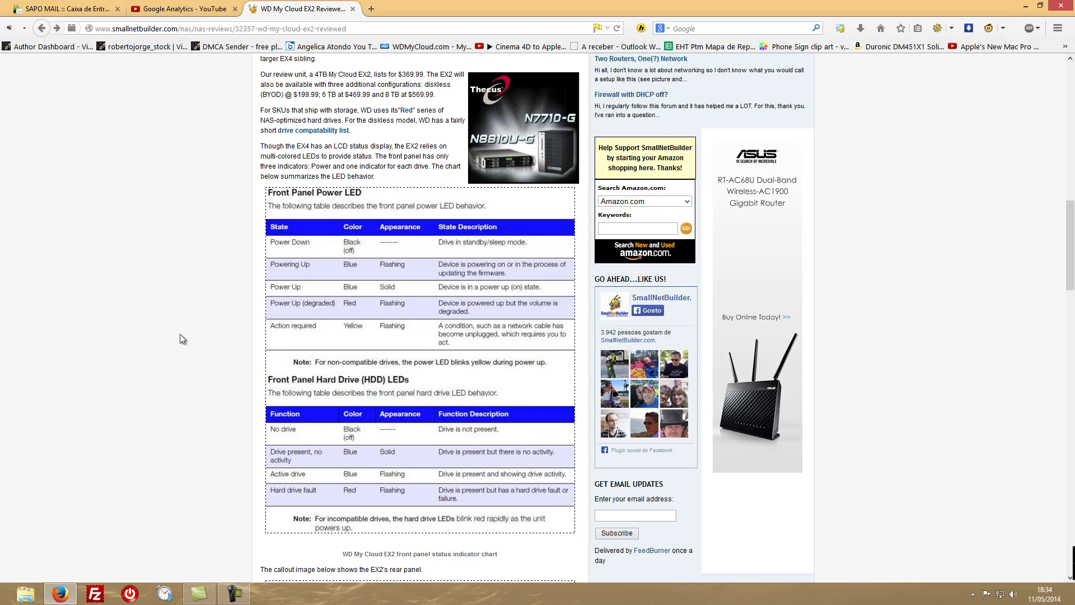
scroll(180, 339, "down", 1)
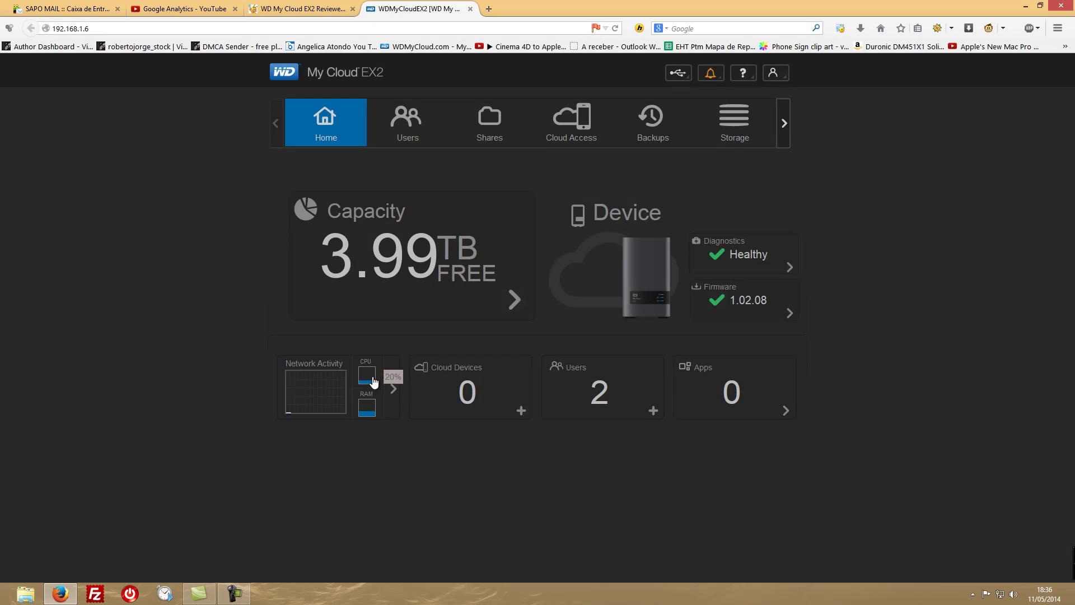
View the dashboard Home page: 3.99 TB free, Healthy status, firmware 1.02.08.
mouse_move(368, 413)
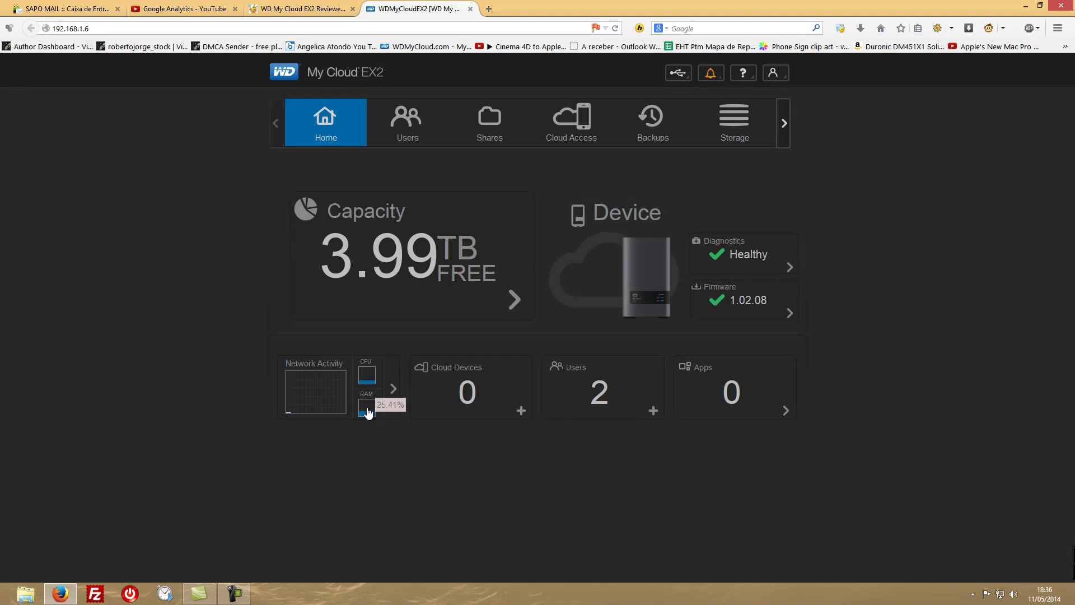
View the CPU utilization graph, then the memory utilization graph, closing each.
left_click(369, 375)
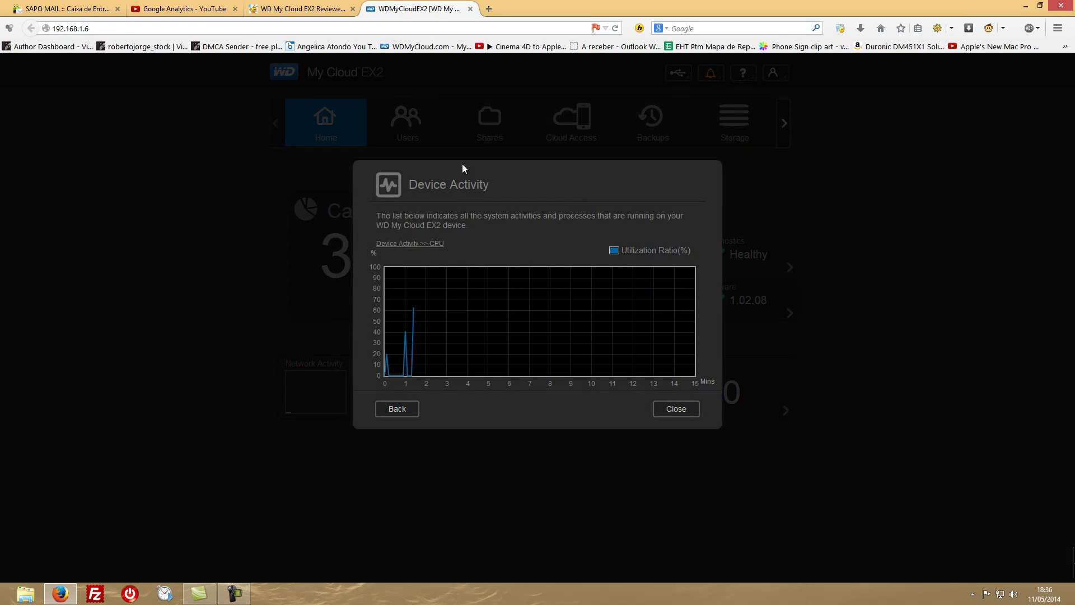
left_click(686, 411)
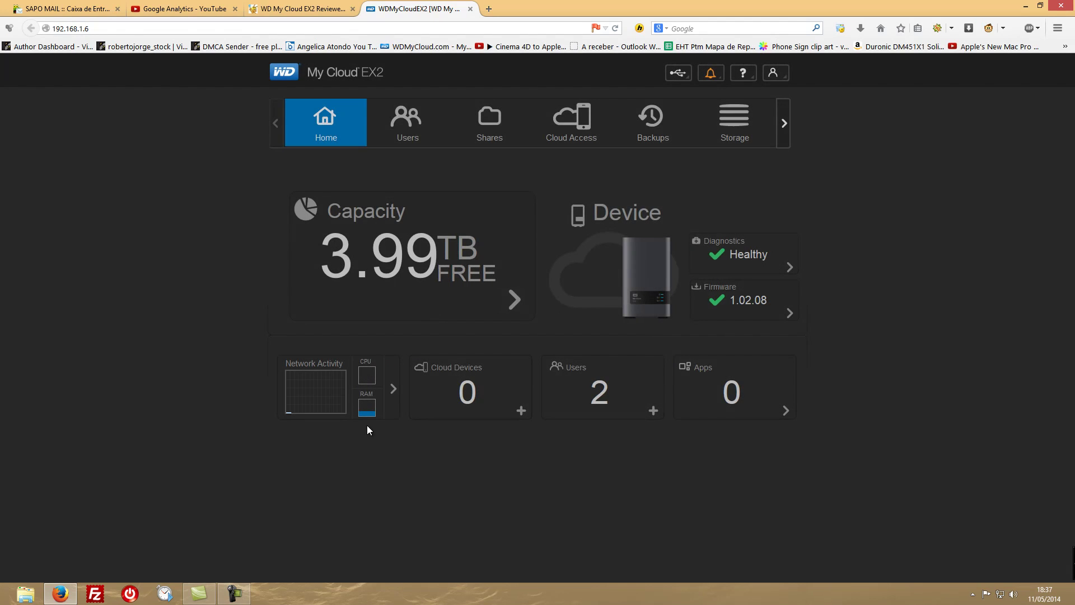
left_click(366, 407)
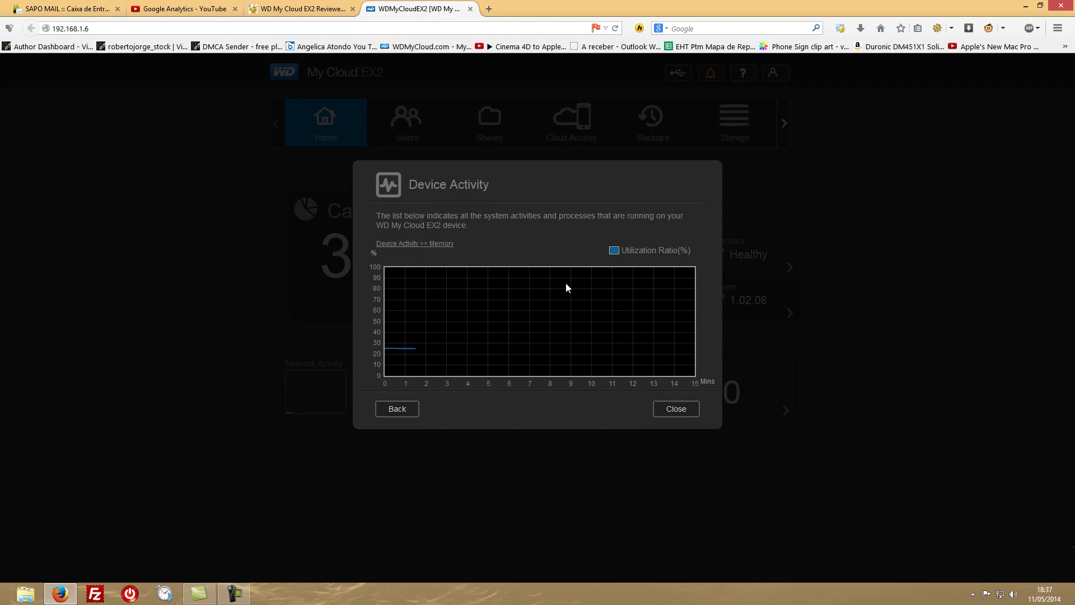
left_click(675, 409)
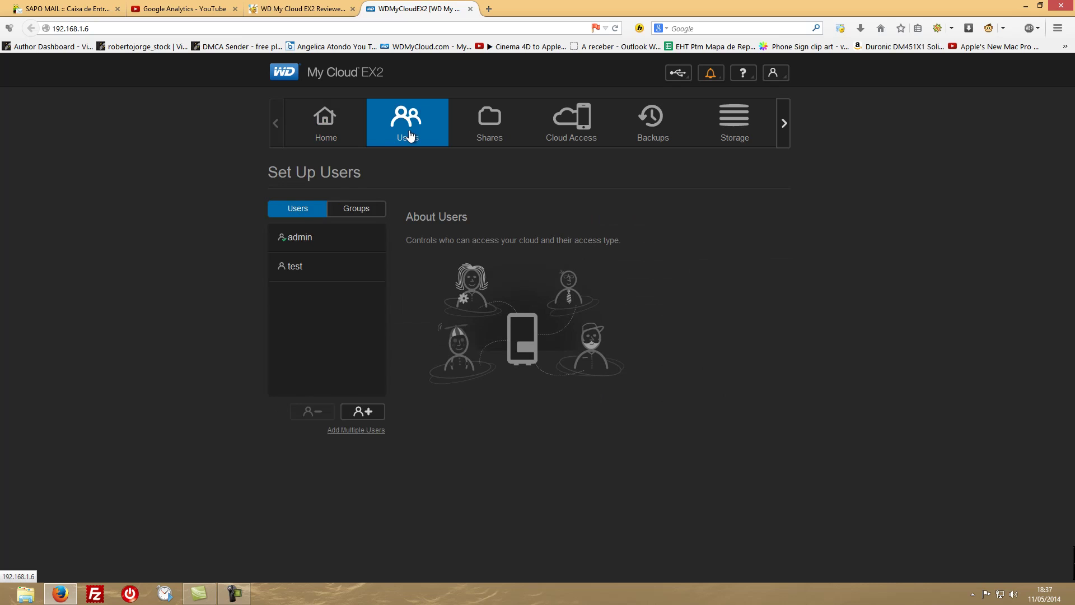
Review the admin and test user profiles in the Users list.
left_click(302, 247)
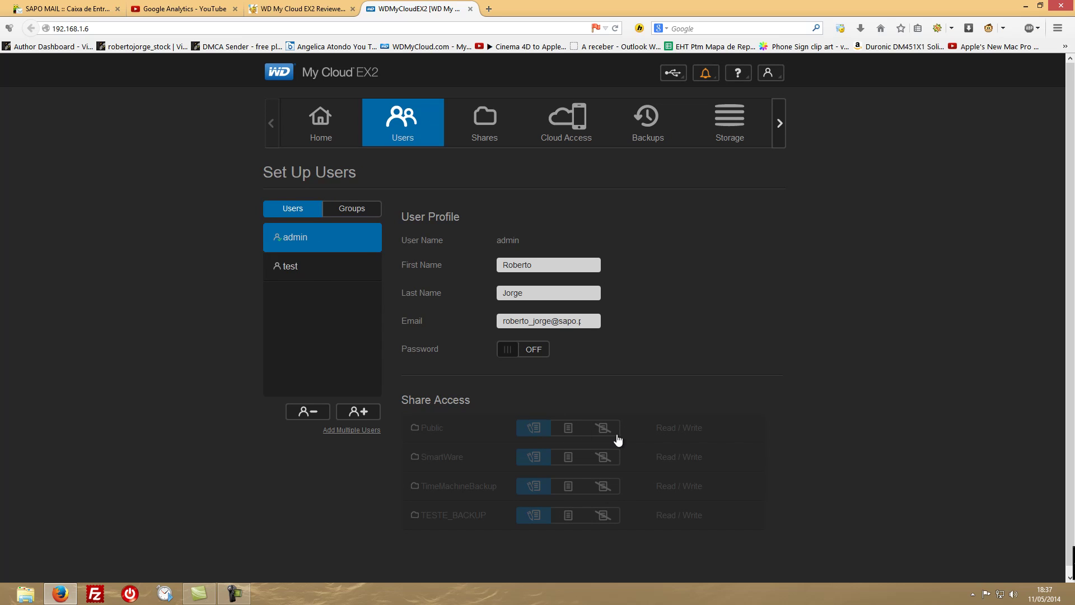
left_click(303, 271)
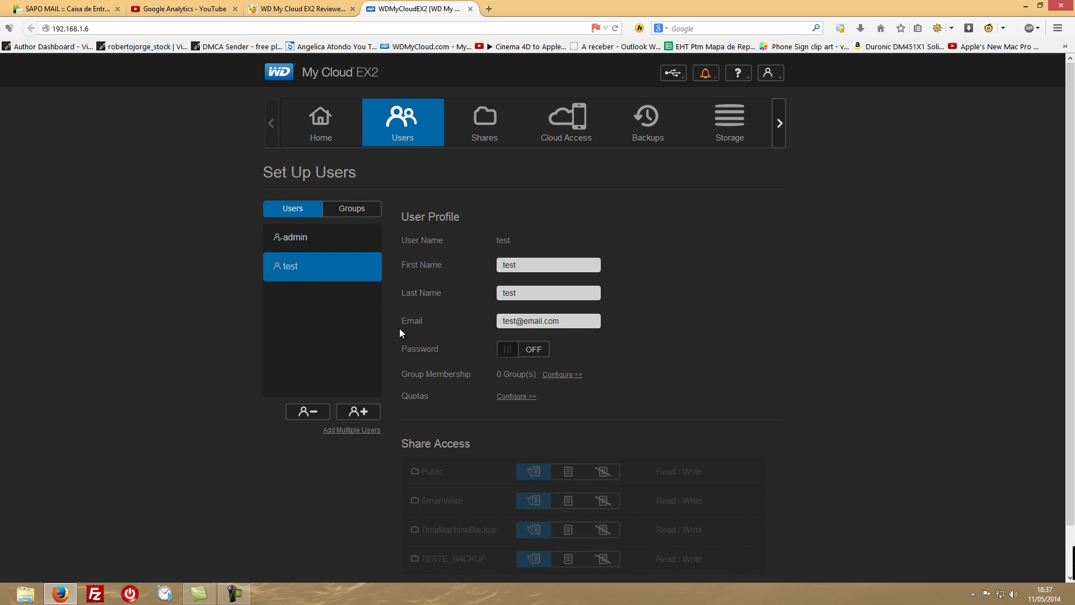
scroll(417, 303, "down", 2)
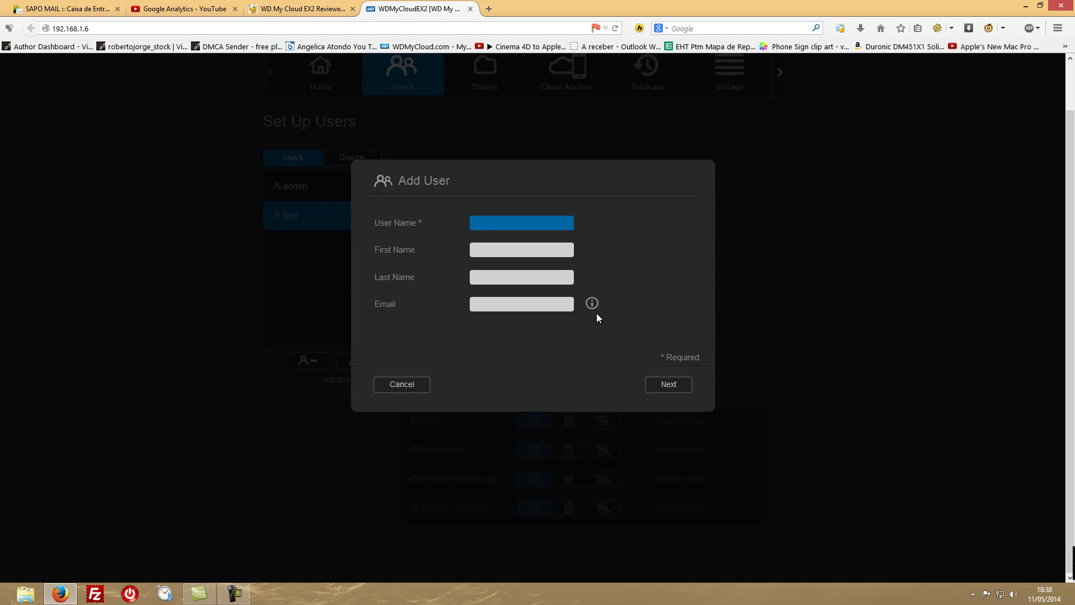
Cancel the new account in the Add User dialog.
left_click(421, 381)
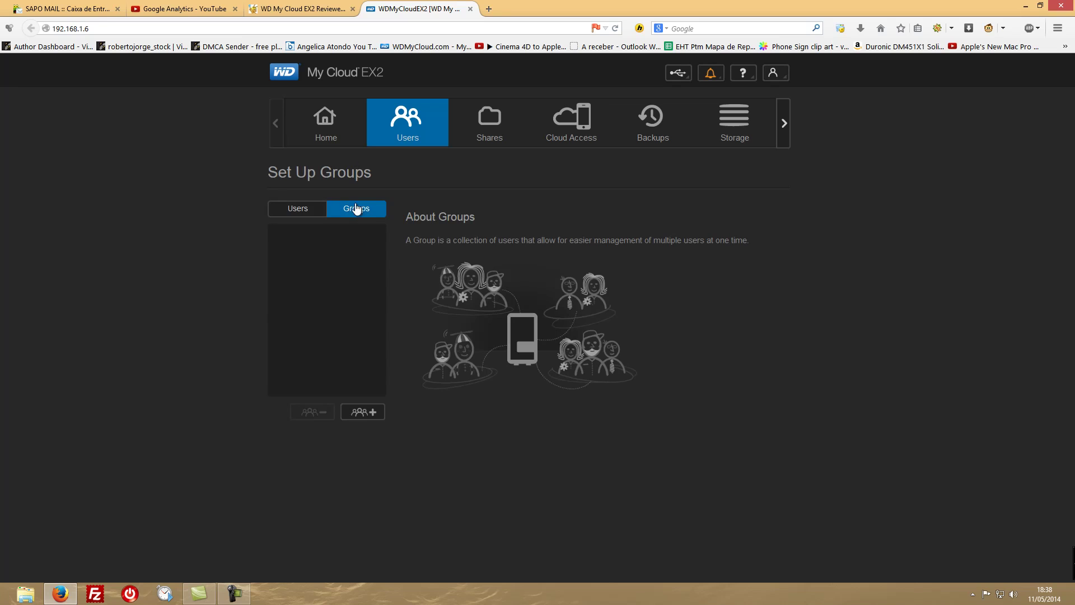
Start a new group and tick the test user as a member.
left_click(363, 411)
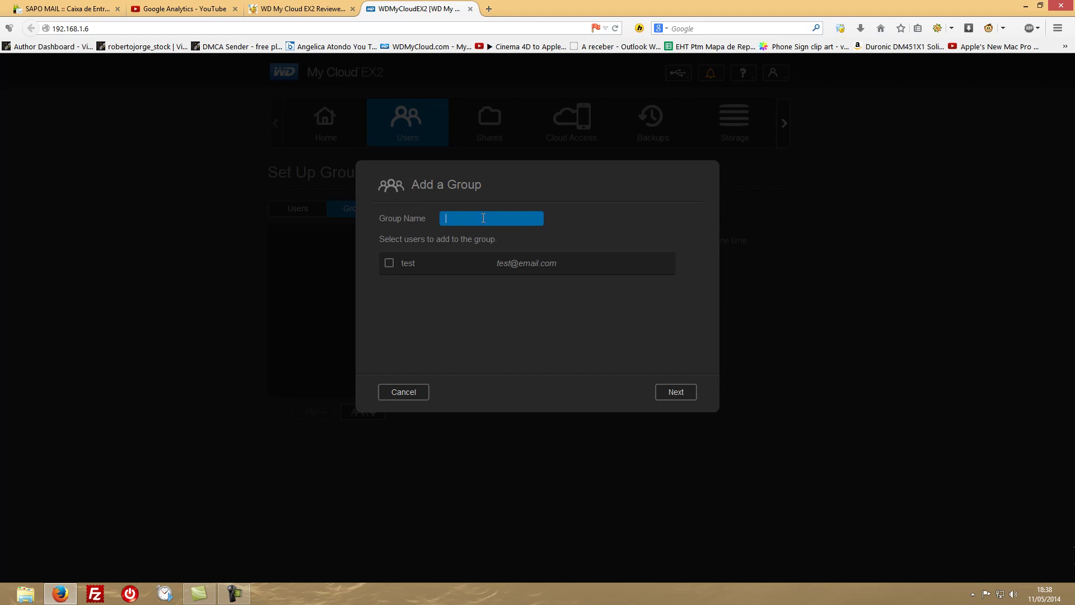
left_click(393, 265)
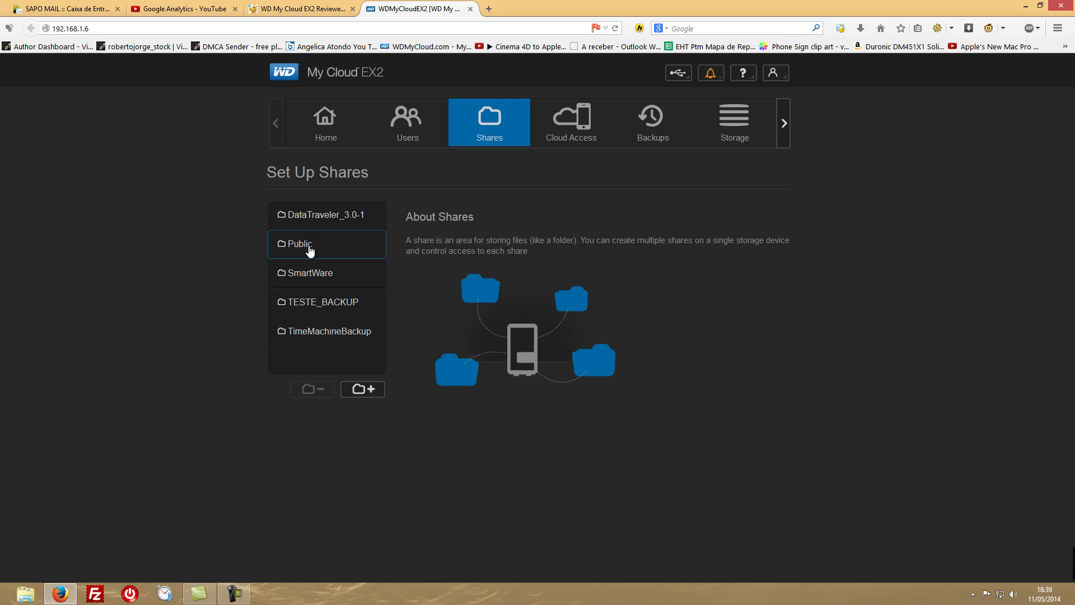
Review the Public share's settings, then the DataTraveler_3.0-1 USB share profile.
left_click(309, 249)
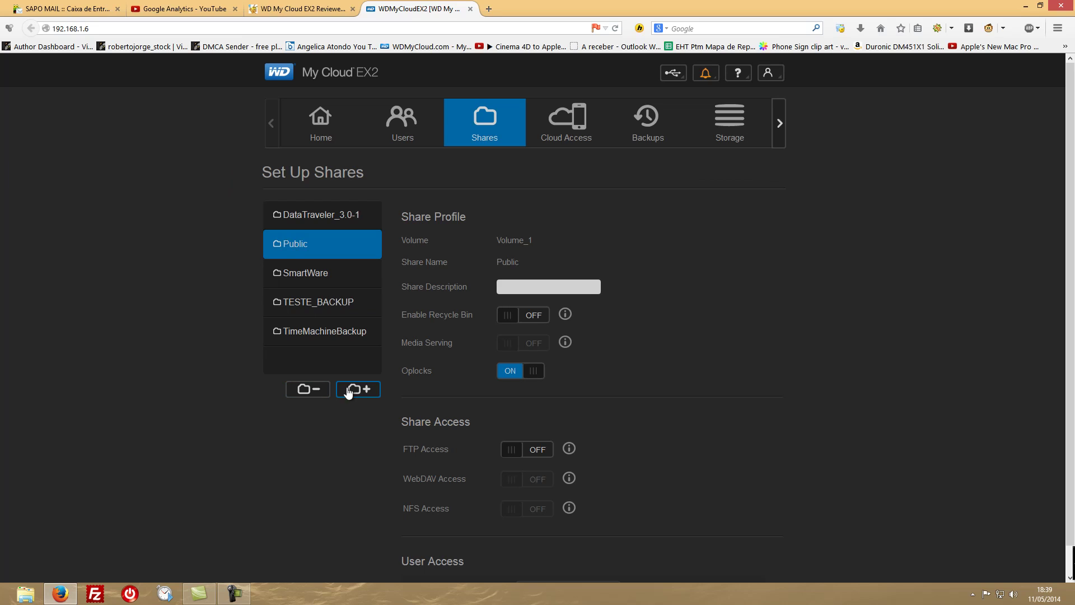
left_click(303, 390)
scroll(642, 268, "down", 1)
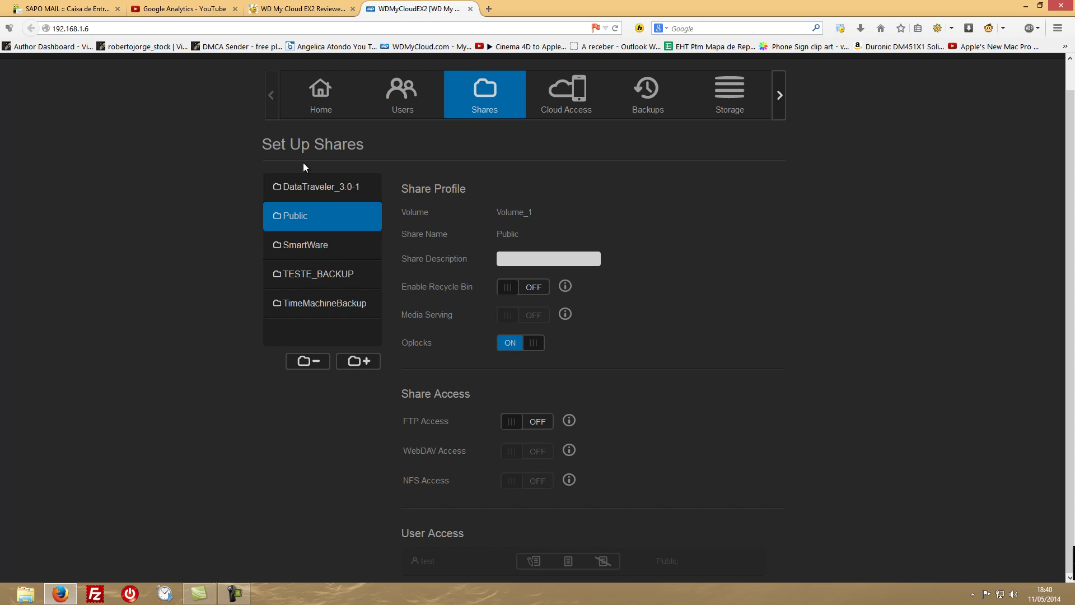
left_click(311, 192)
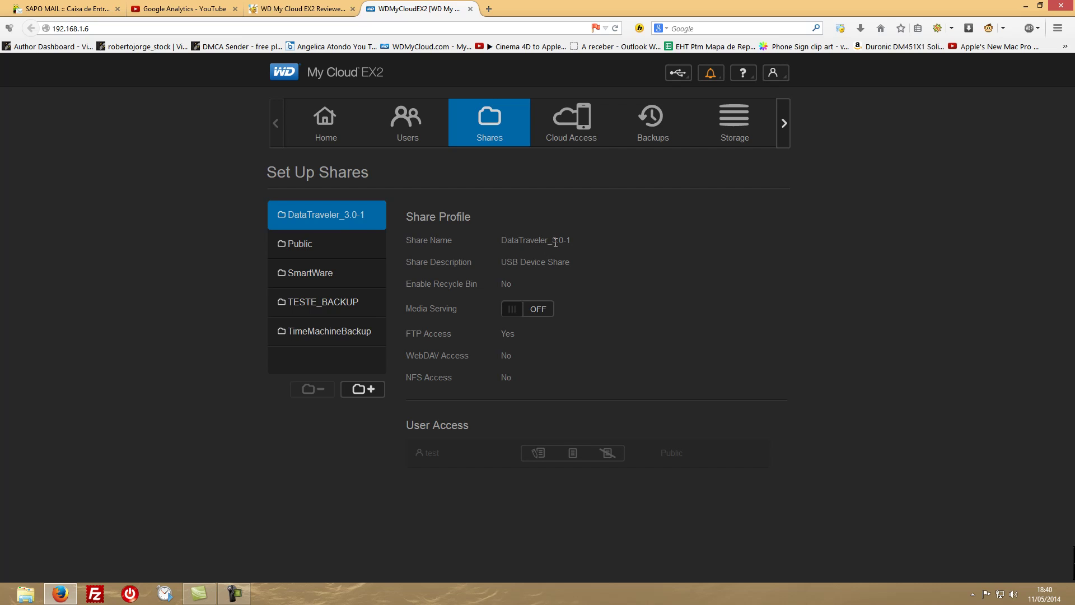
Check the attached USB drive's free space, close its details, and go to Cloud Access.
left_click(684, 76)
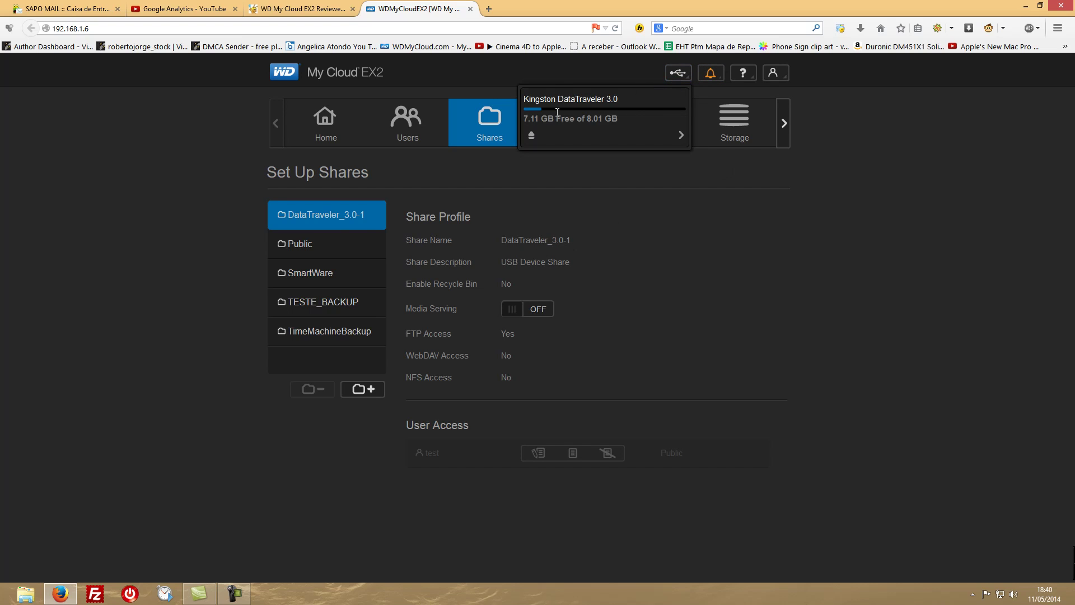
left_click(678, 78)
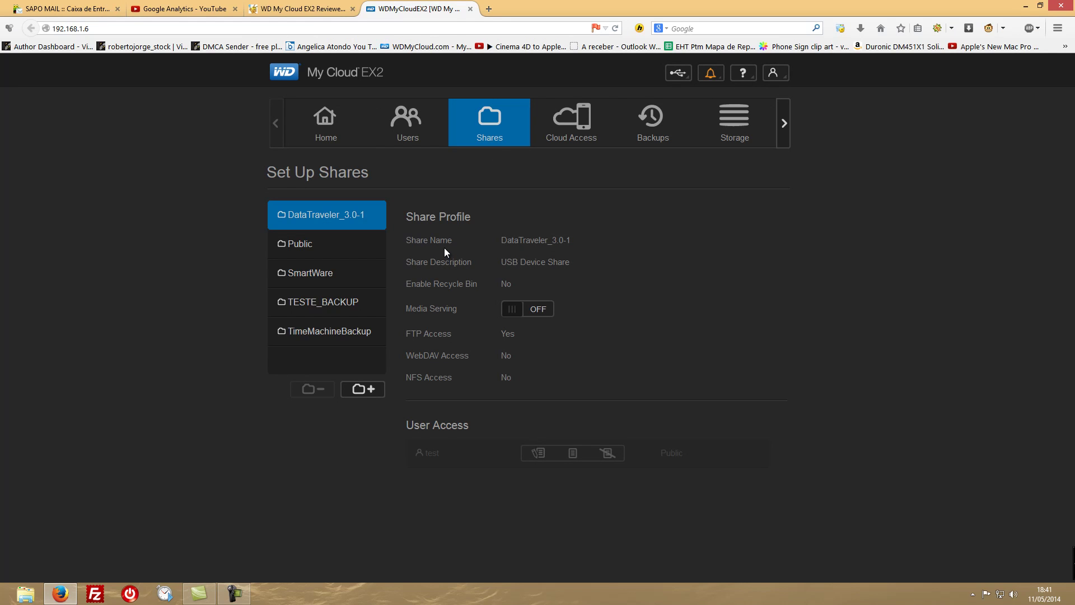
left_click(572, 127)
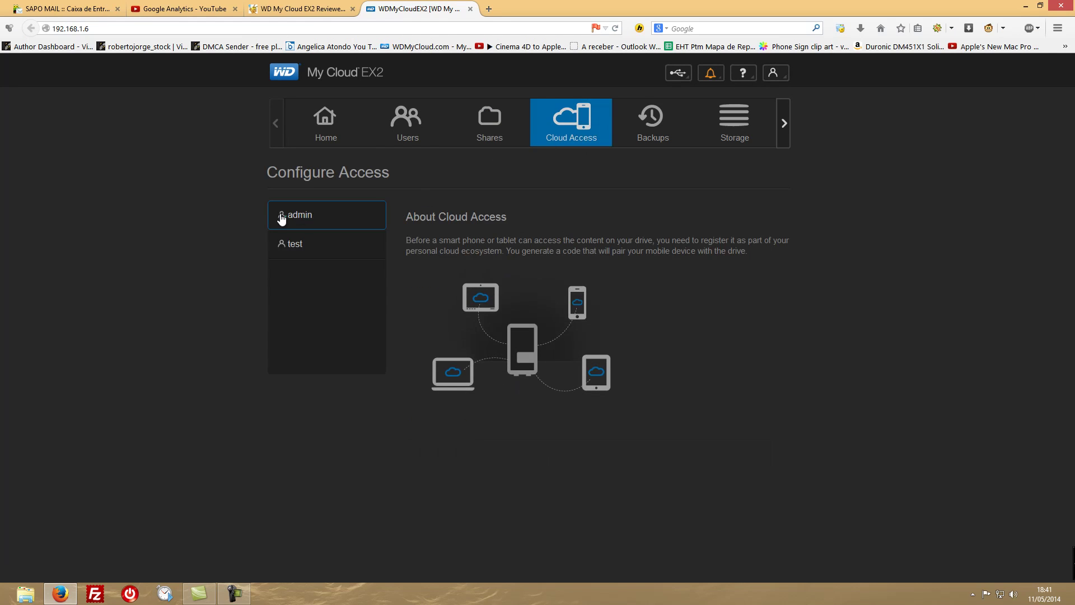
Show the cloud access details for the admin and test users.
left_click(312, 218)
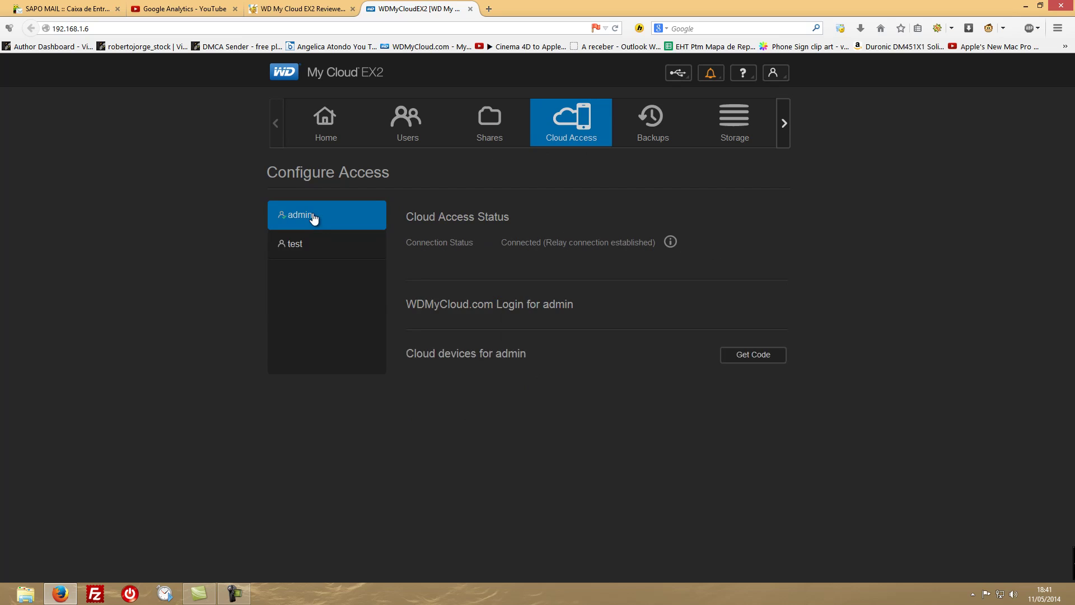
left_click(293, 242)
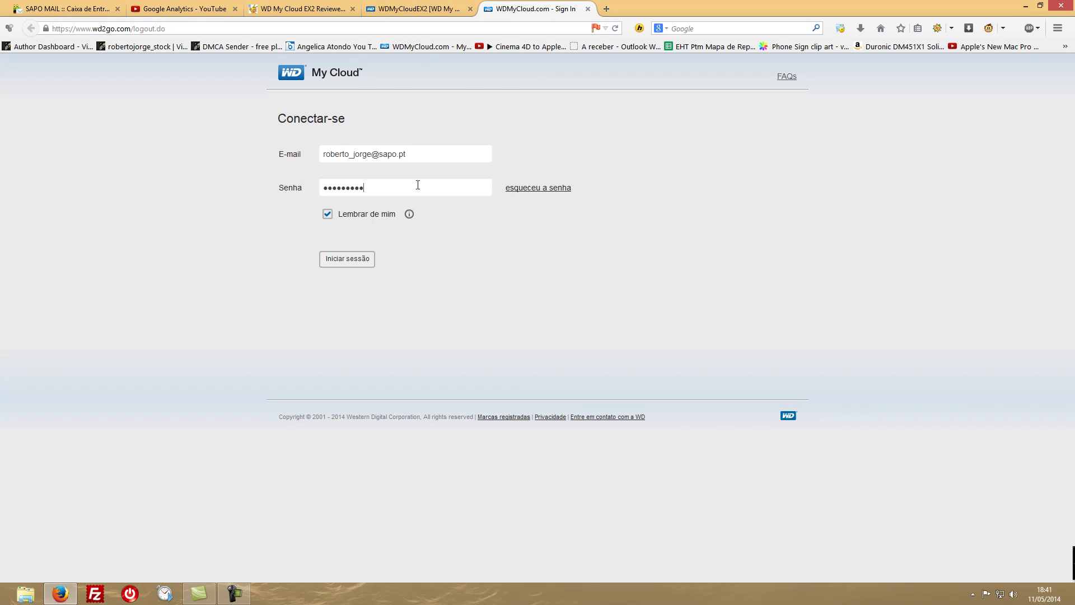
Sign in to WDMyCloud.com to see registered devices, then close the portal tab.
key("Return")
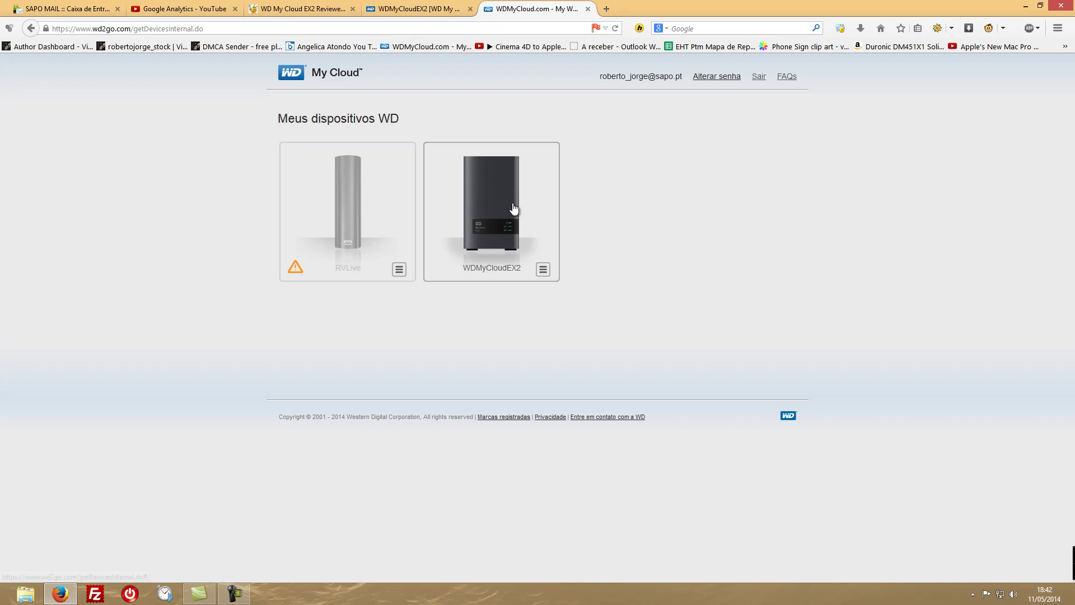
left_click(588, 9)
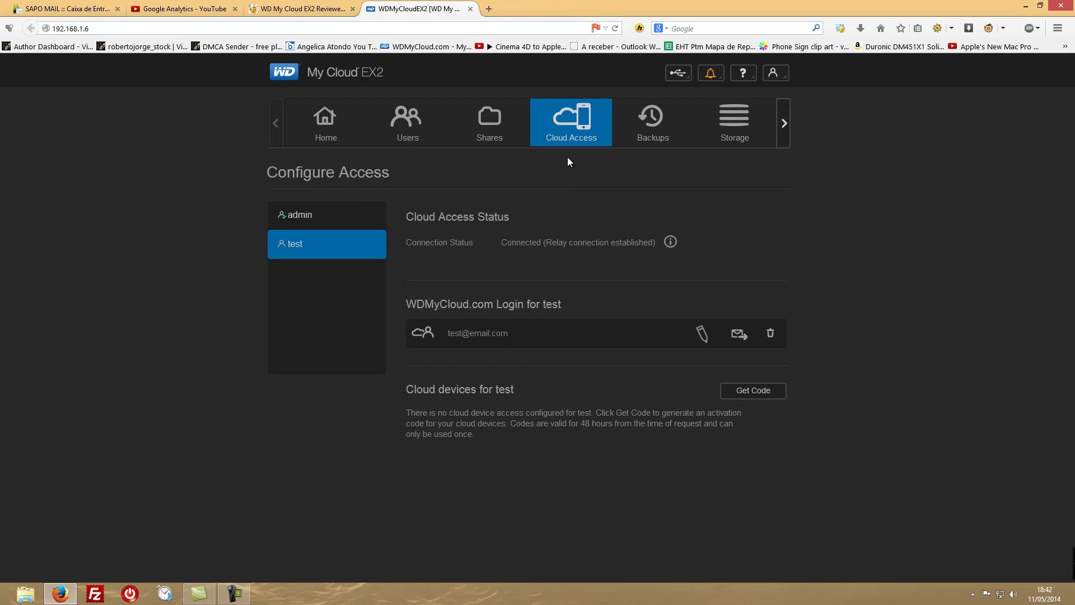
Switch to the Backups section to view the USB Backups job form (USB to NAS).
left_click(650, 116)
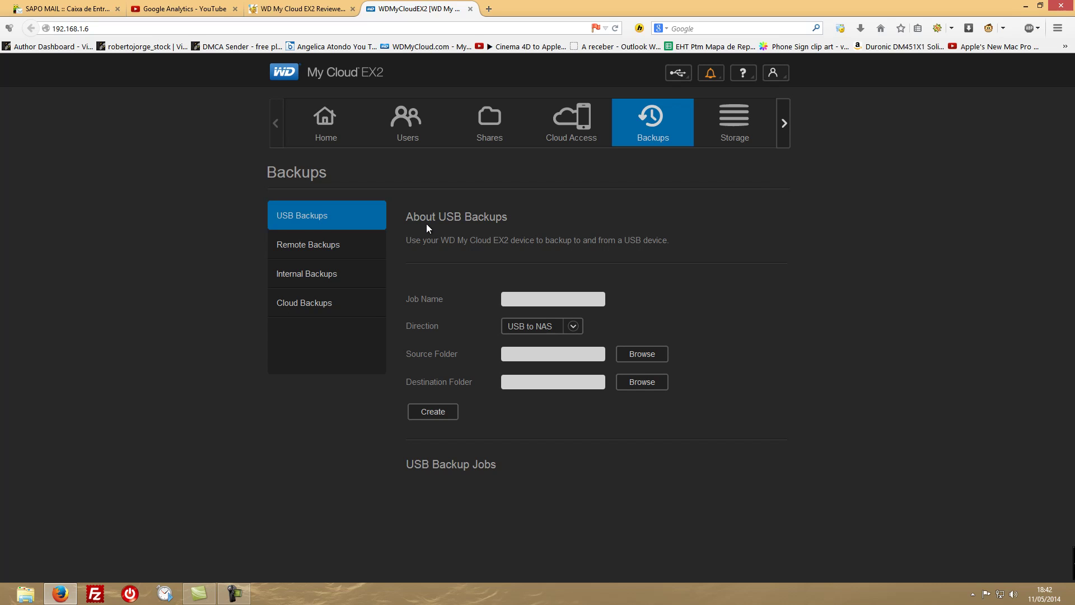
Check the RAID 1 4 TB volume in Storage, accept the Change RAID Mode warning, then go to Apps.
left_click(727, 122)
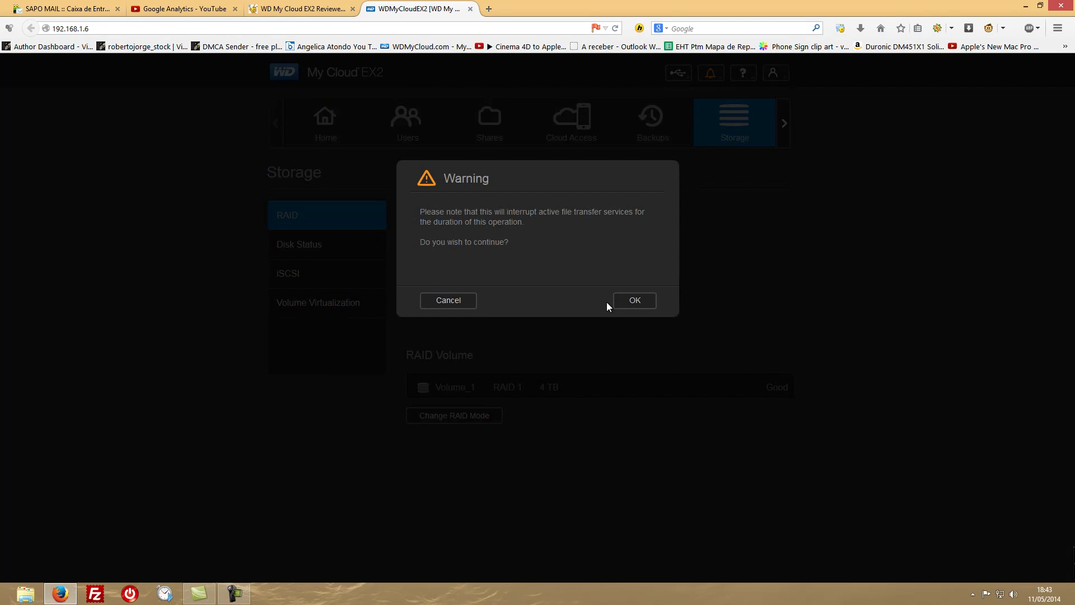
left_click(644, 302)
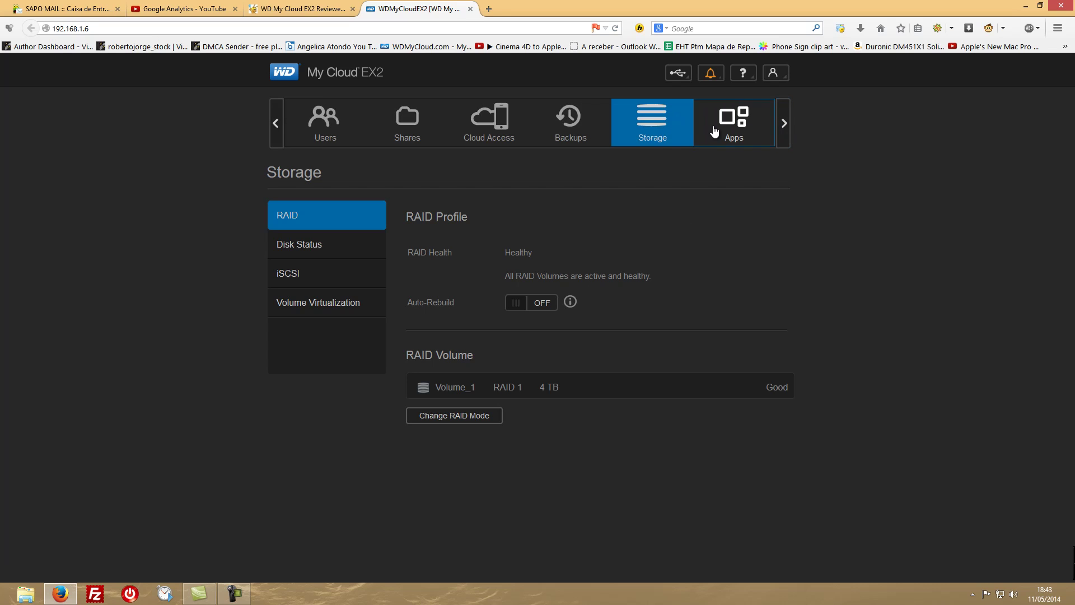
left_click(715, 131)
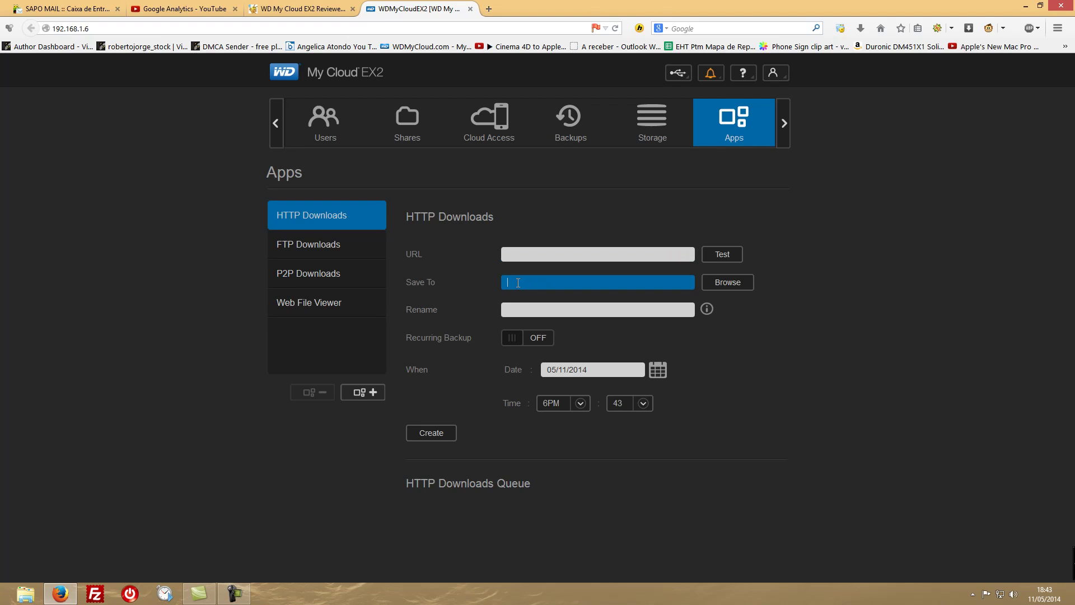
Focus the Rename field on the HTTP Downloads form and scroll down the page.
left_click(510, 310)
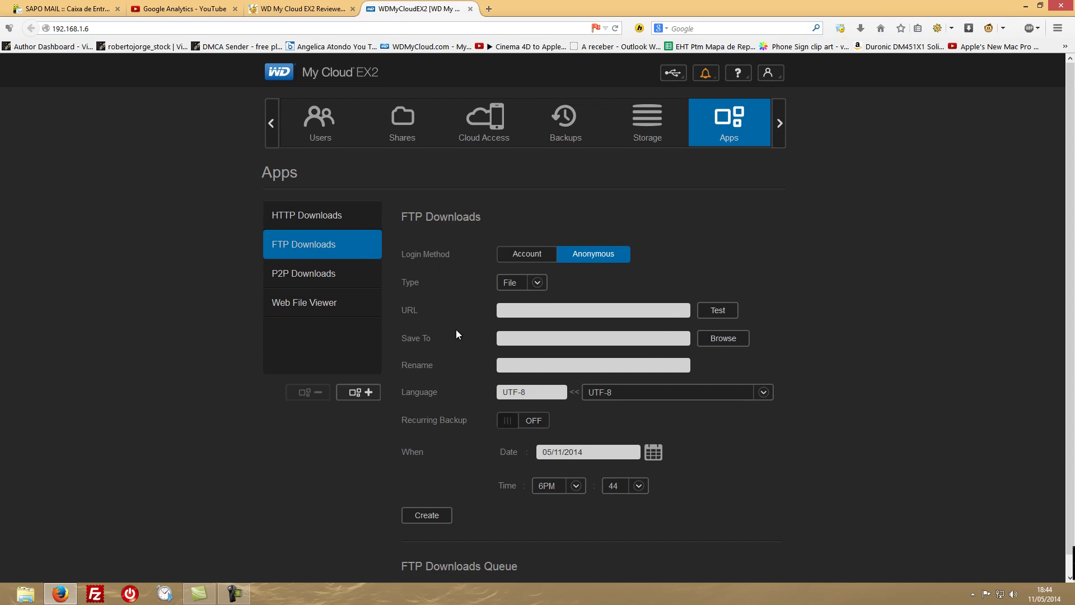
scroll(455, 330, "down", 1)
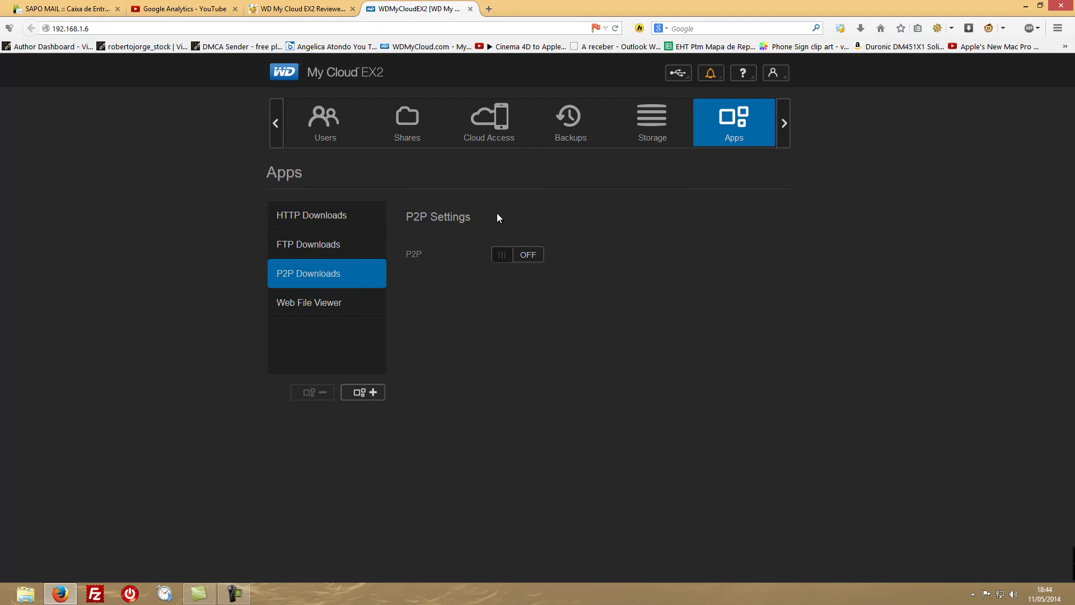
Turn P2P downloads on, focus the Add Torrent From URL field, and select the Public folder.
left_click(517, 254)
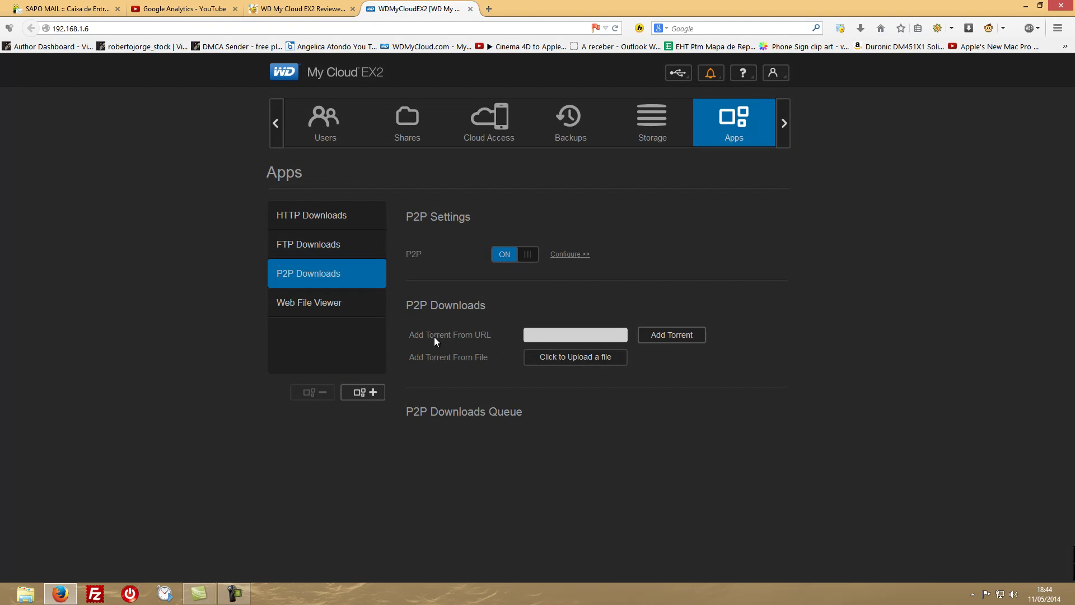
left_click(573, 333)
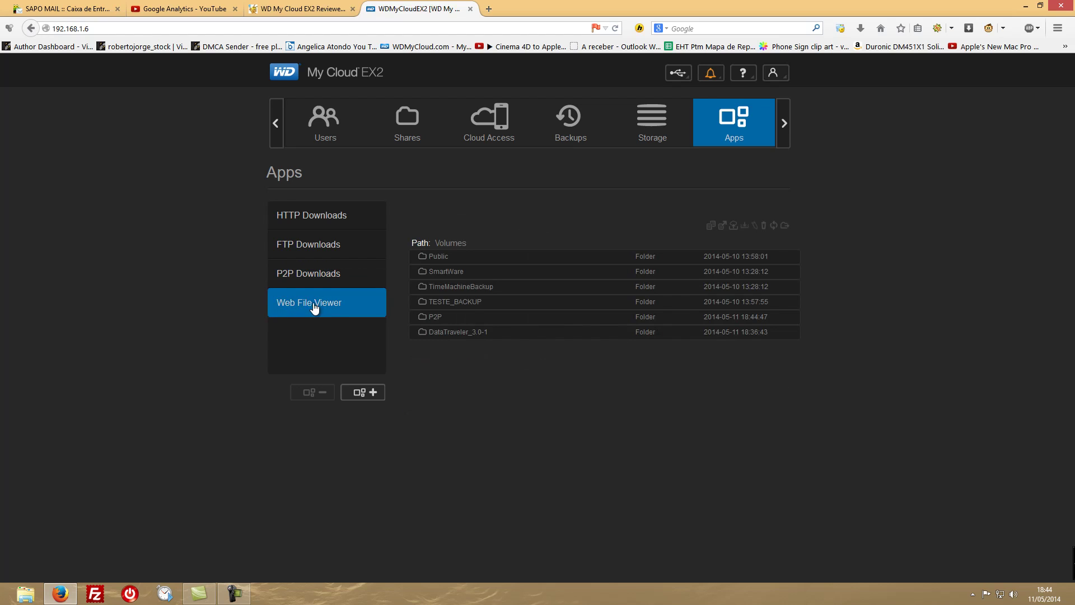
left_click(439, 259)
Open the Public folder in Web File Viewer, then start adding a new app.
double_click(439, 259)
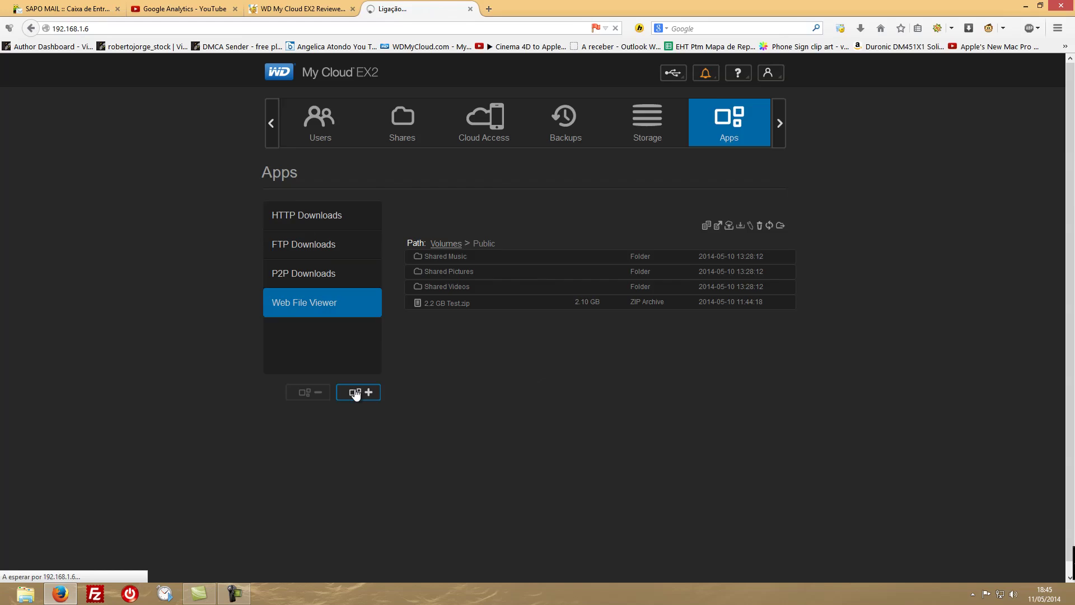
left_click(355, 392)
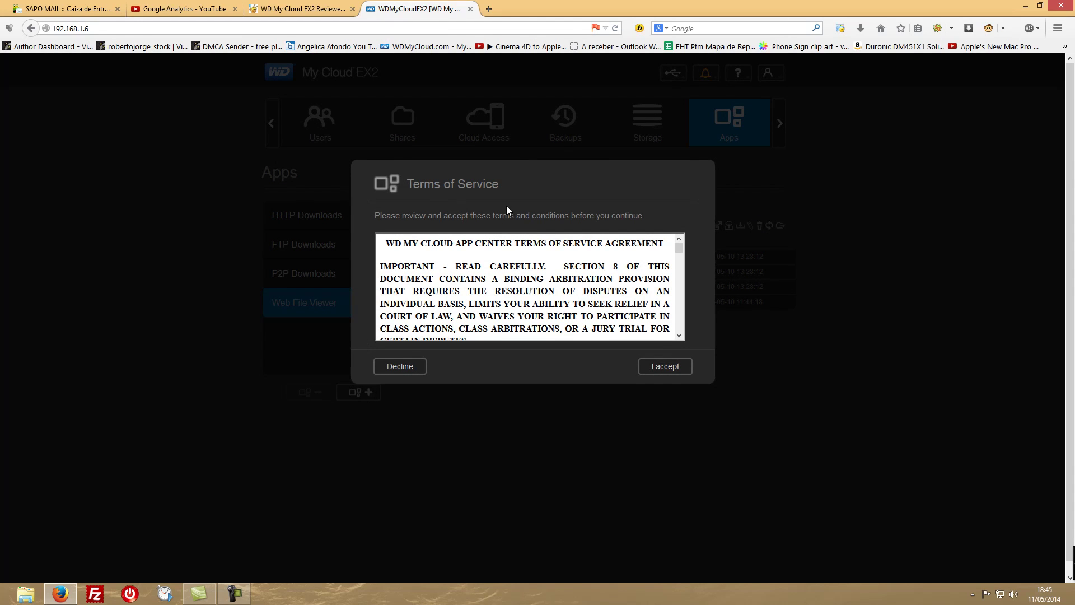
left_click(665, 367)
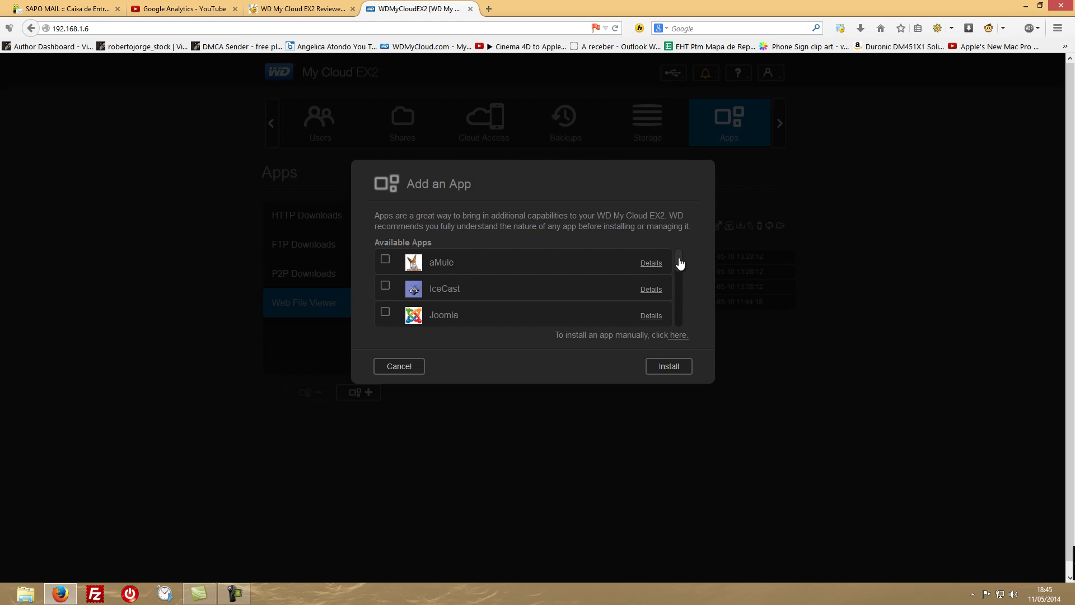
left_click_drag(679, 263, 684, 320)
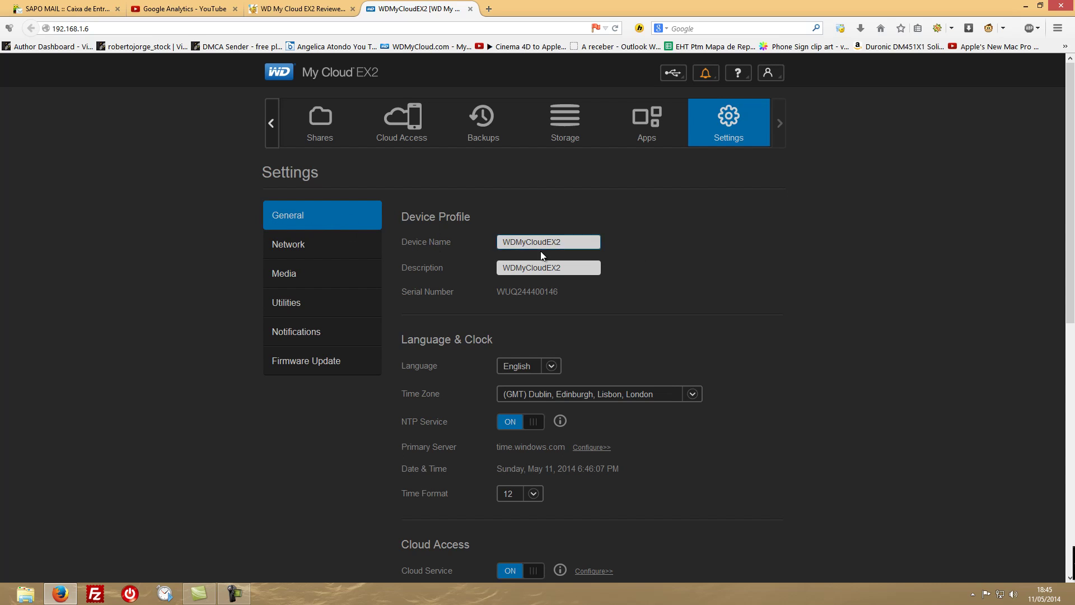
Scroll through the General settings down to the Cloud Access and Energy Saver sections.
scroll(465, 283, "down", 3)
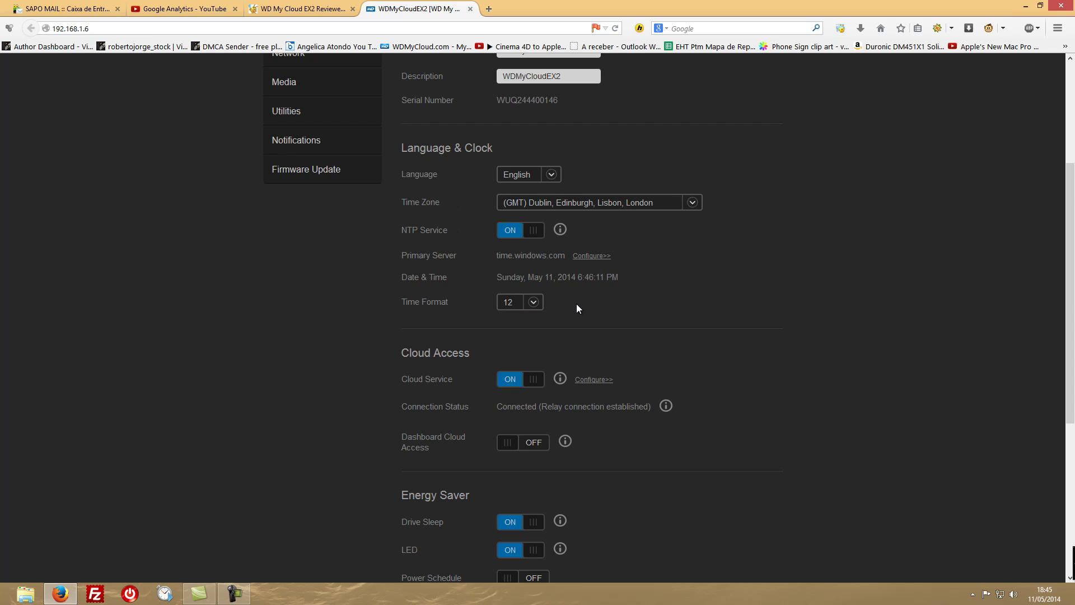
scroll(630, 261, "down", 1)
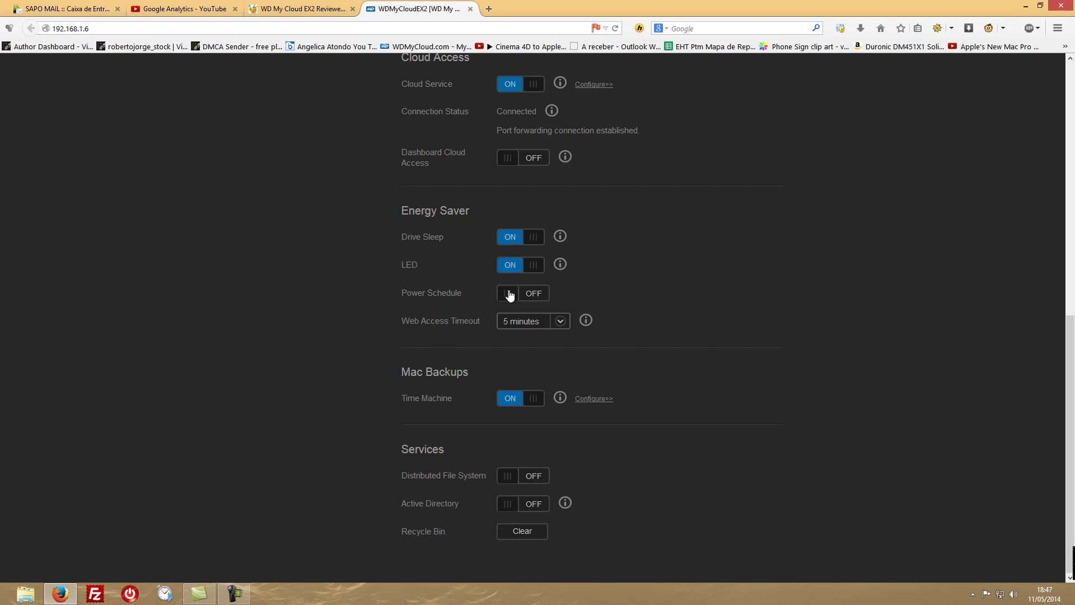
Enable Power Schedule, adjust Saturday, Sunday and Monday on-hours, then switch it off again.
left_click(512, 297)
left_click(569, 294)
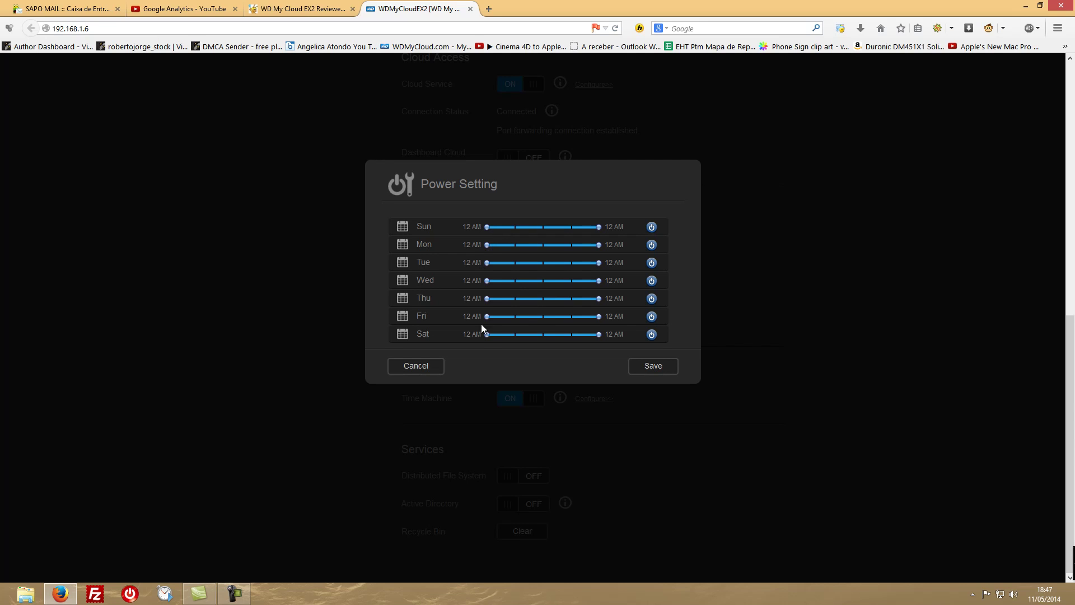
left_click_drag(599, 335, 502, 335)
left_click_drag(596, 231, 403, 226)
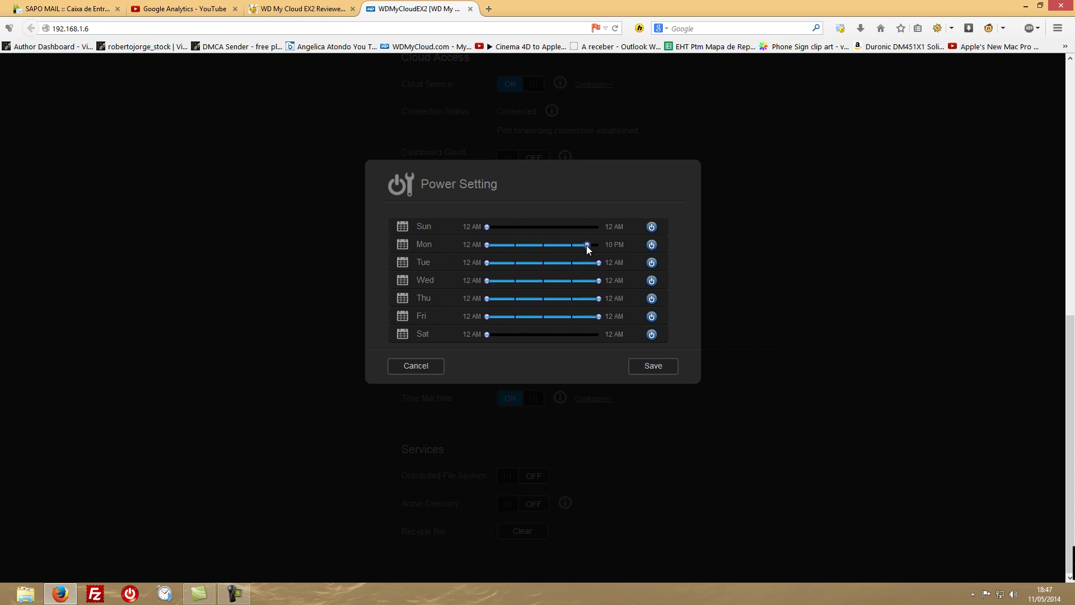
left_click_drag(485, 249, 522, 251)
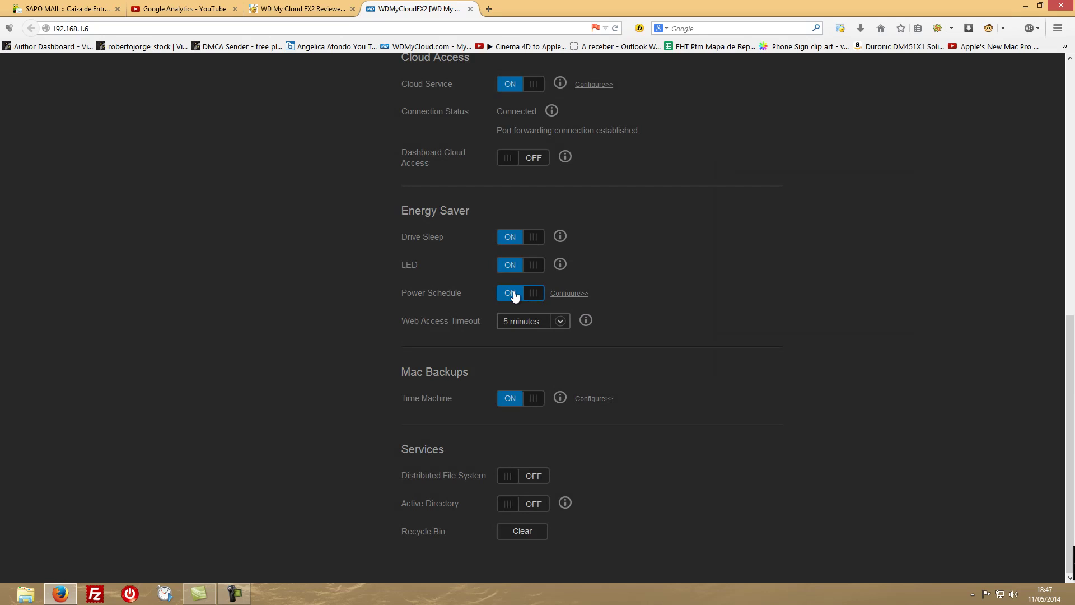
left_click(525, 292)
Scroll back up the settings page.
scroll(451, 532, "up", 10)
Open Network settings, view the Max SMB Protocol versions, and scroll down to Port Forwarding.
left_click(285, 245)
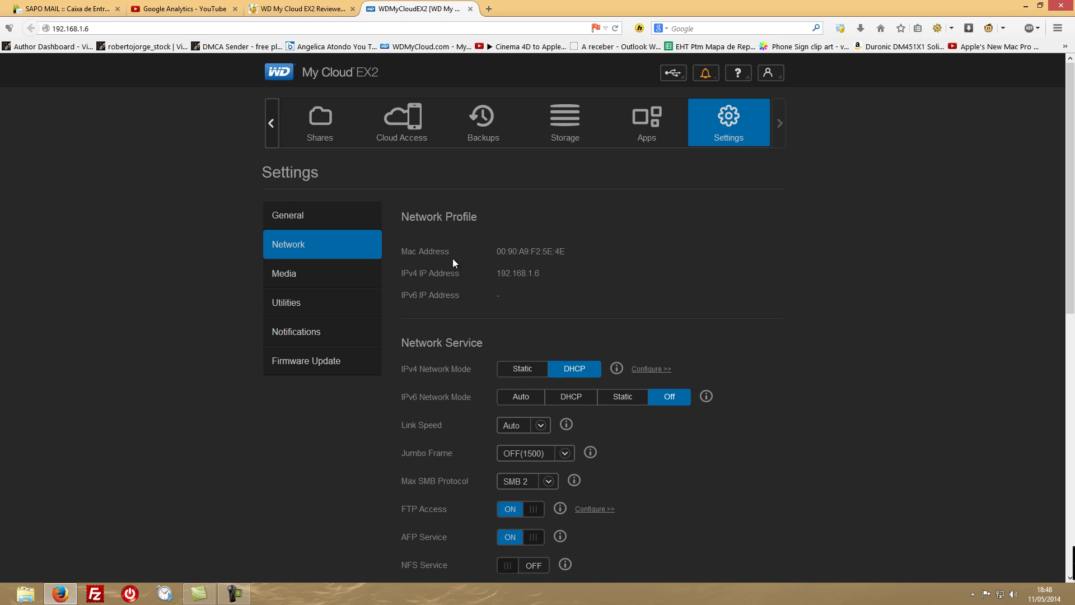
scroll(453, 259, "down", 3)
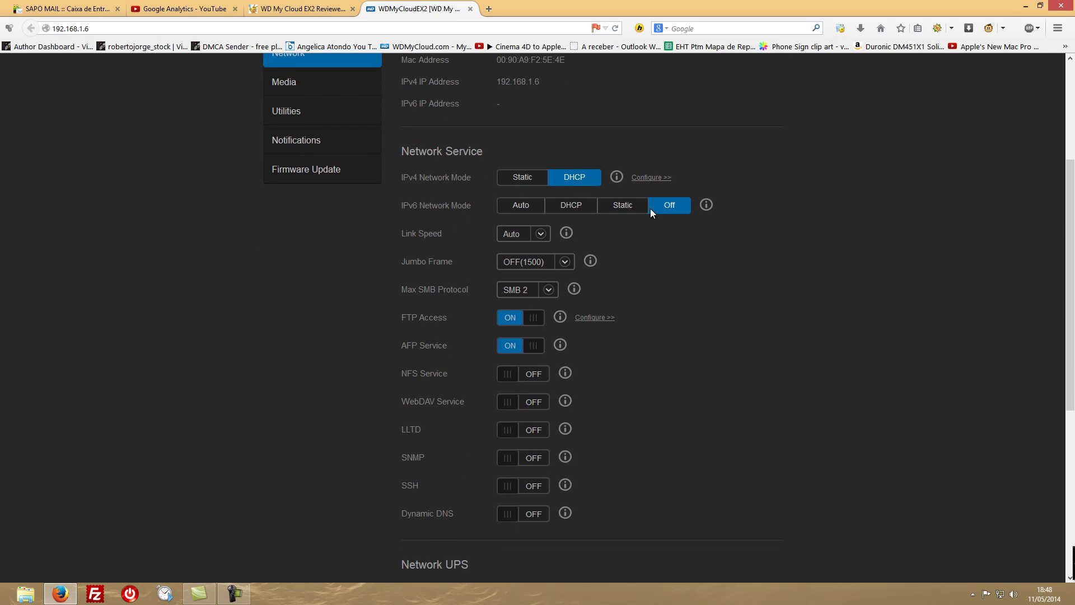
left_click(549, 290)
scroll(338, 312, "down", 2)
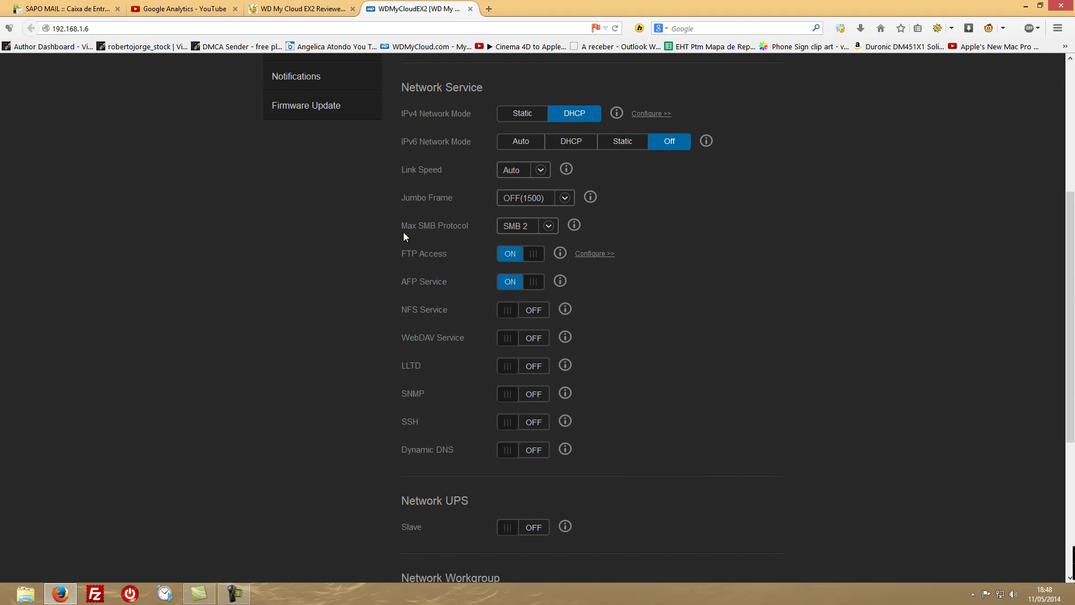
scroll(359, 273, "down", 4)
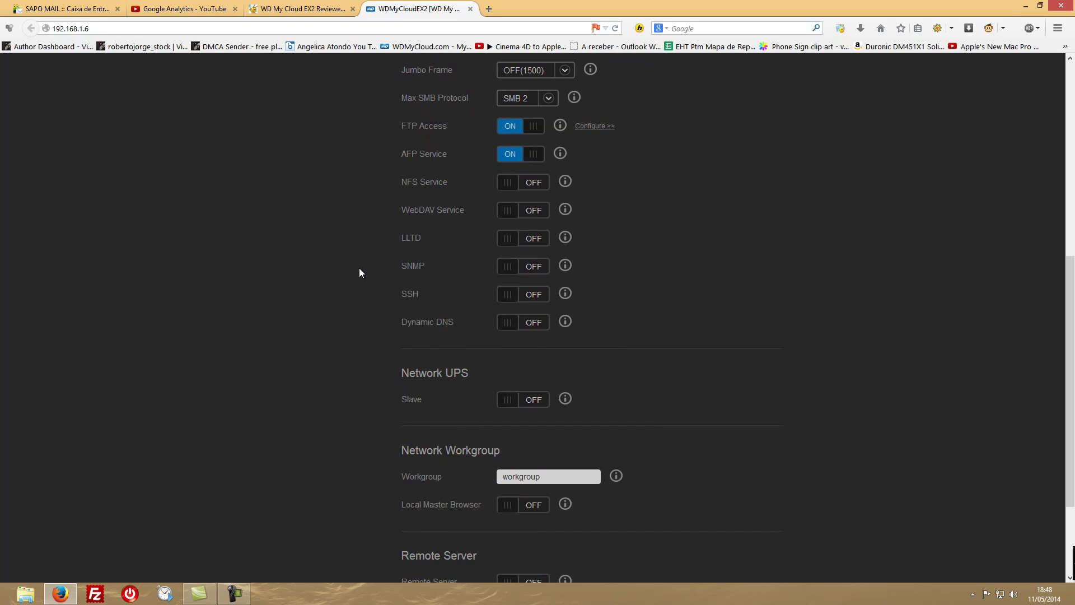
scroll(359, 272, "down", 2)
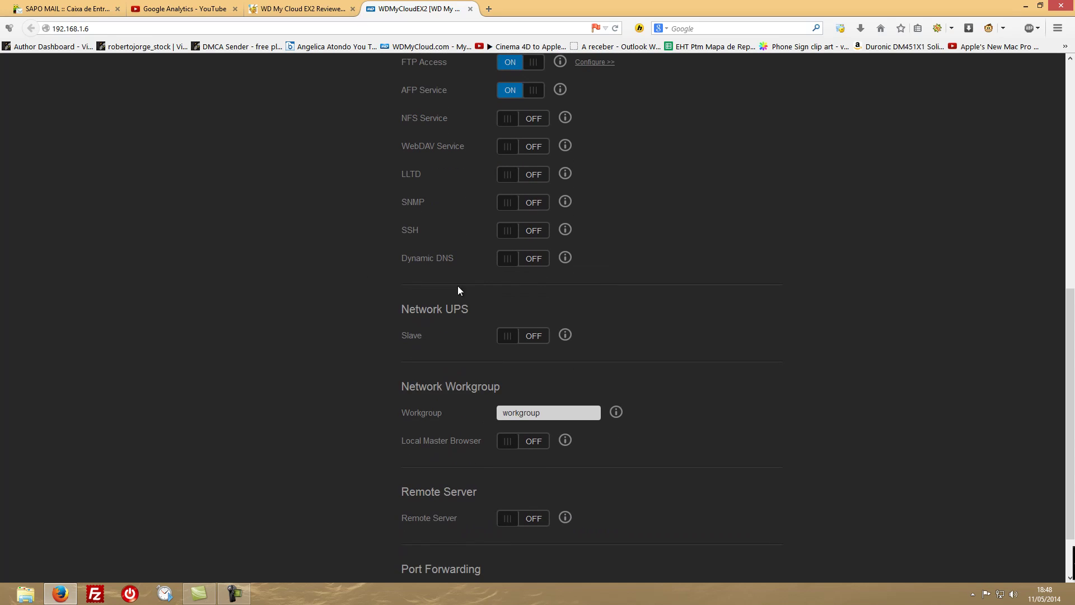
mouse_move(567, 340)
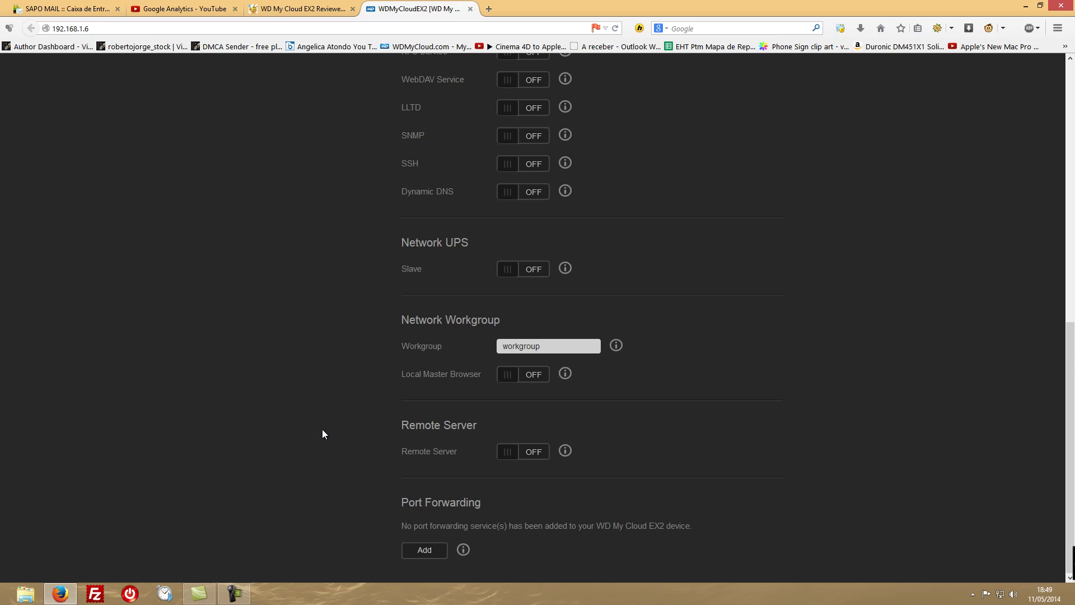
scroll(322, 433, "up", 15)
Open the Media settings page, where DLNA streaming and iTunes are off.
left_click(289, 276)
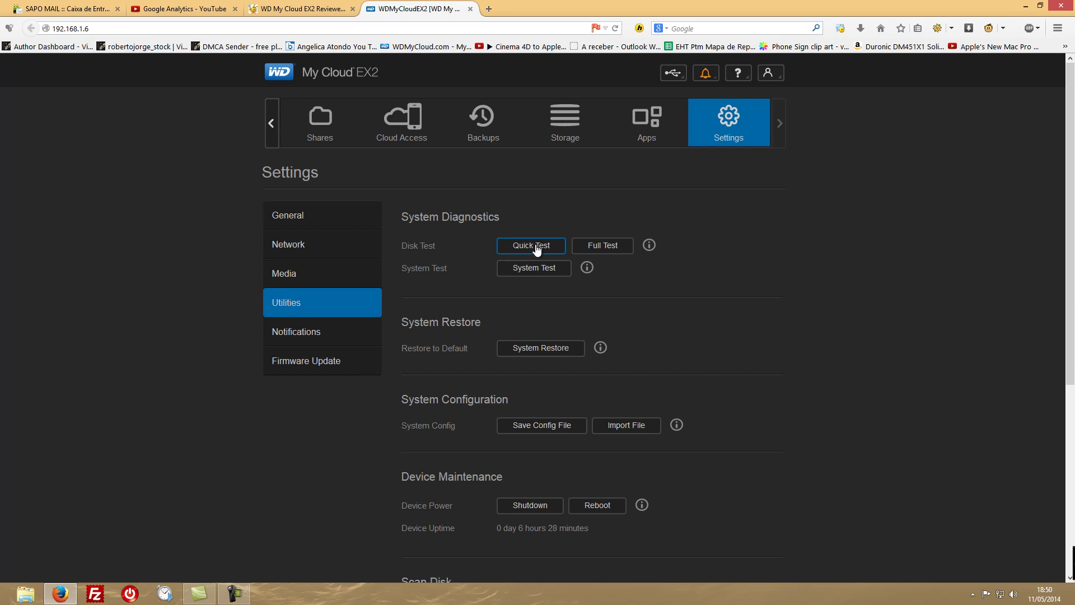
Review Notifications (alert e-mails and SMS off, all messages shown), then go to Firmware Update.
mouse_move(649, 249)
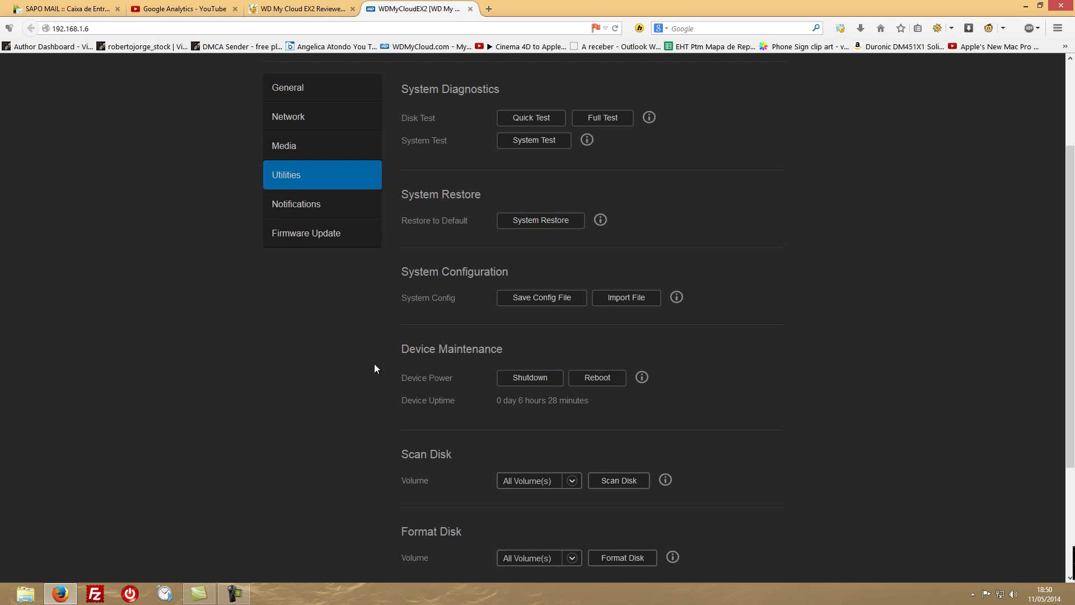
scroll(375, 364, "down", 5)
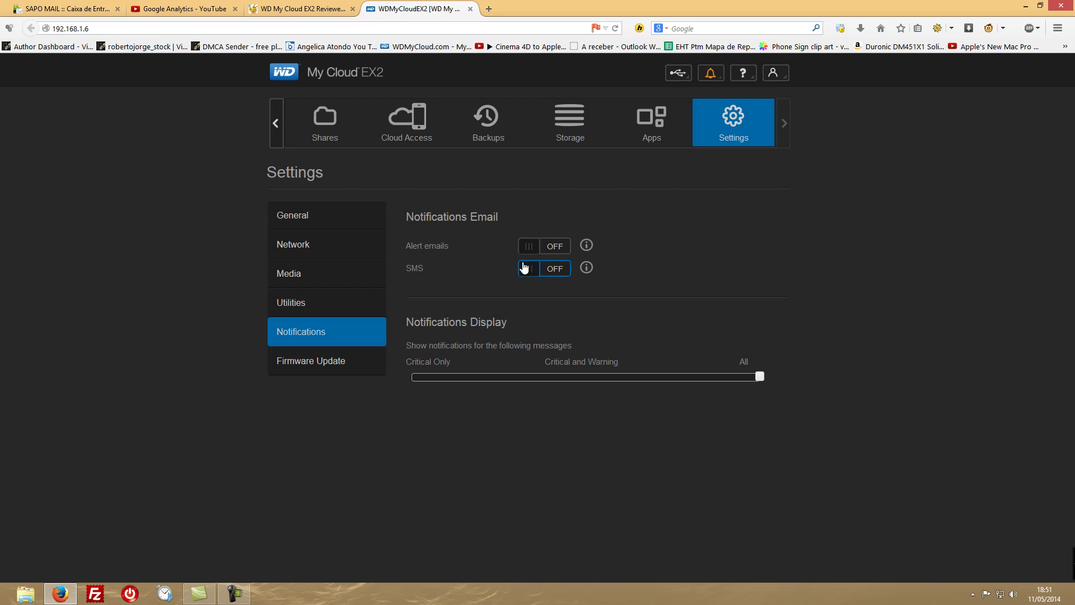
left_click(326, 364)
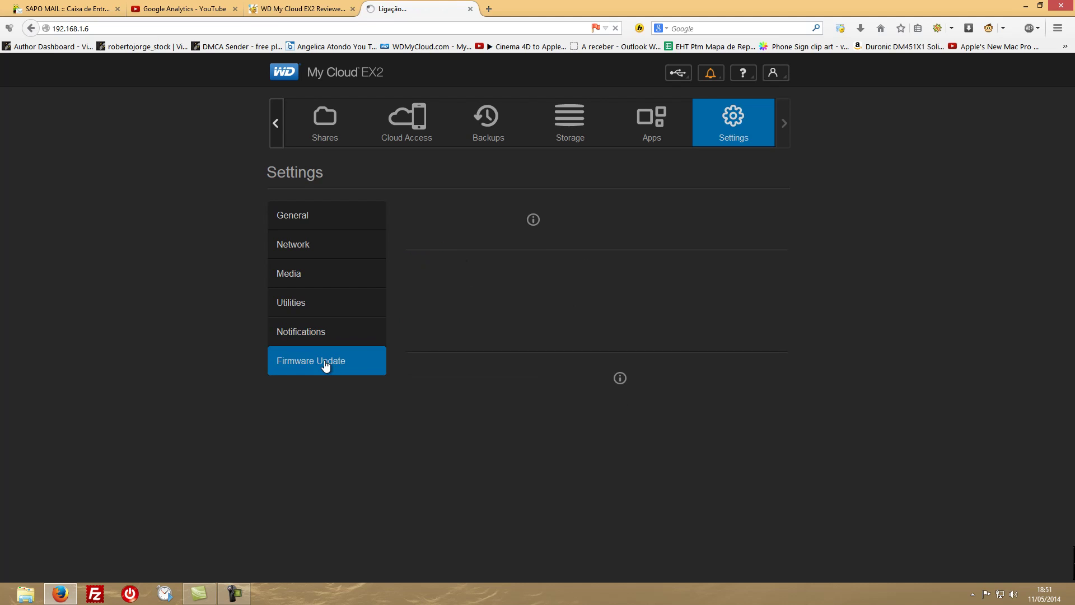